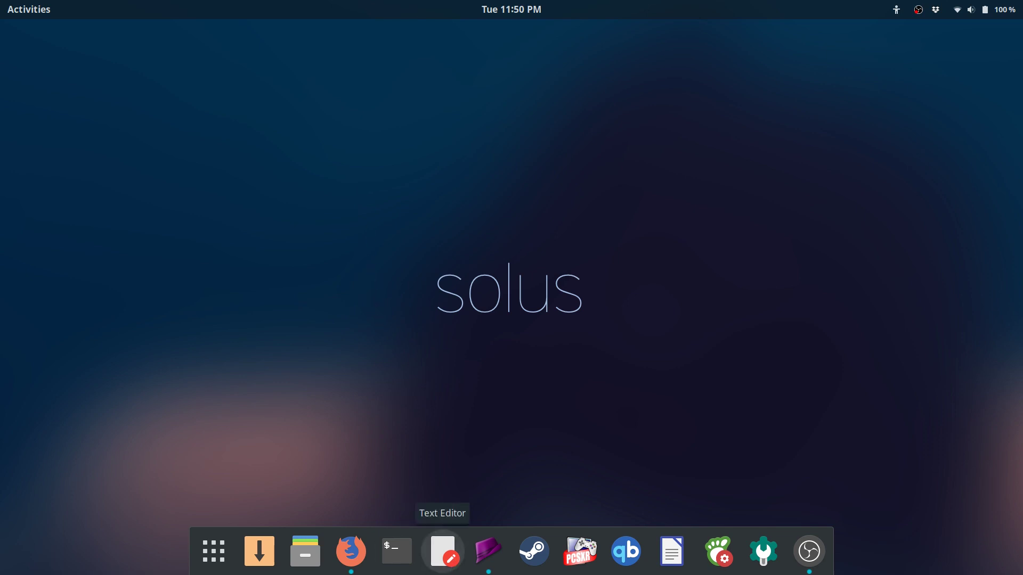
# Launch the text editor and LibreOffice Writer from the dock, closing each after a look
pyautogui.click(442, 552)
pyautogui.click(498, 84)
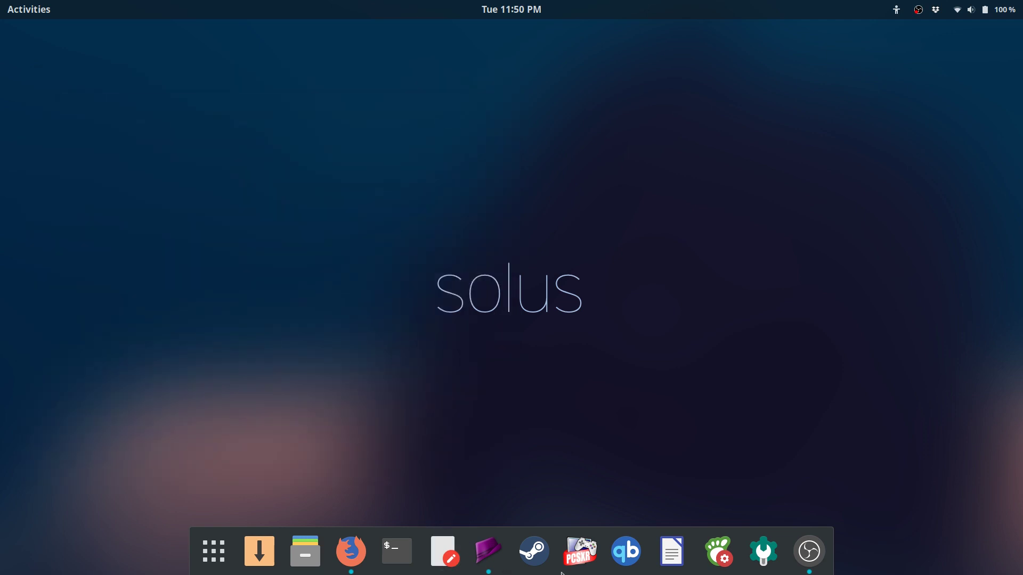
pyautogui.click(672, 551)
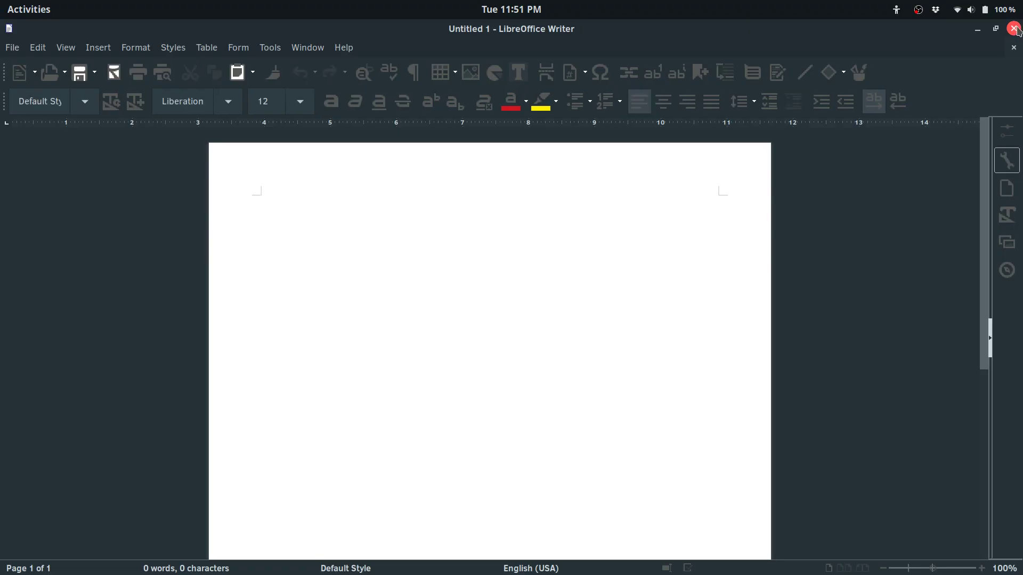
pyautogui.click(1013, 29)
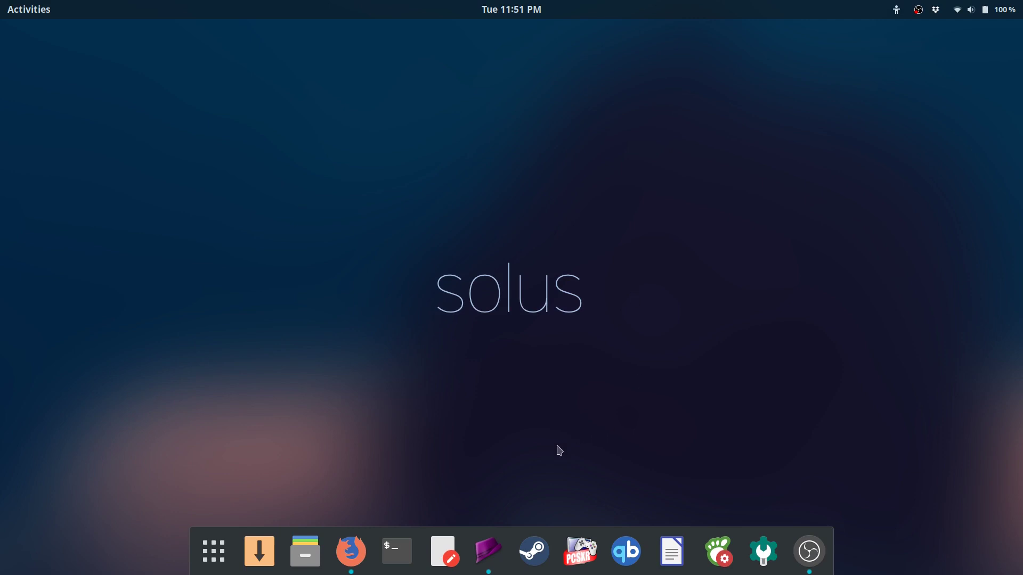
# Launch and close Trelby, then move the Software Center window up and to the left
pyautogui.click(487, 558)
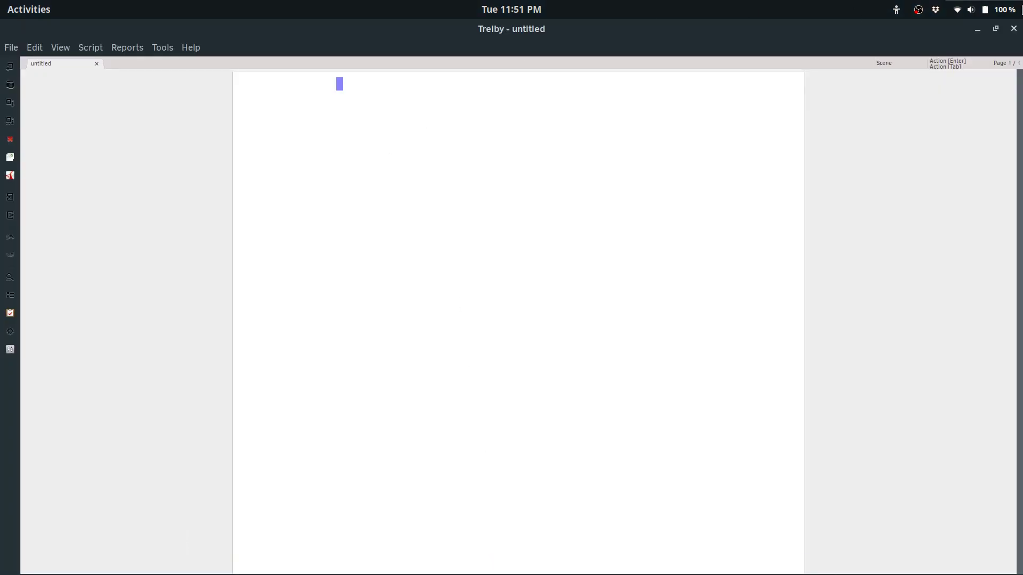
pyautogui.click(1014, 28)
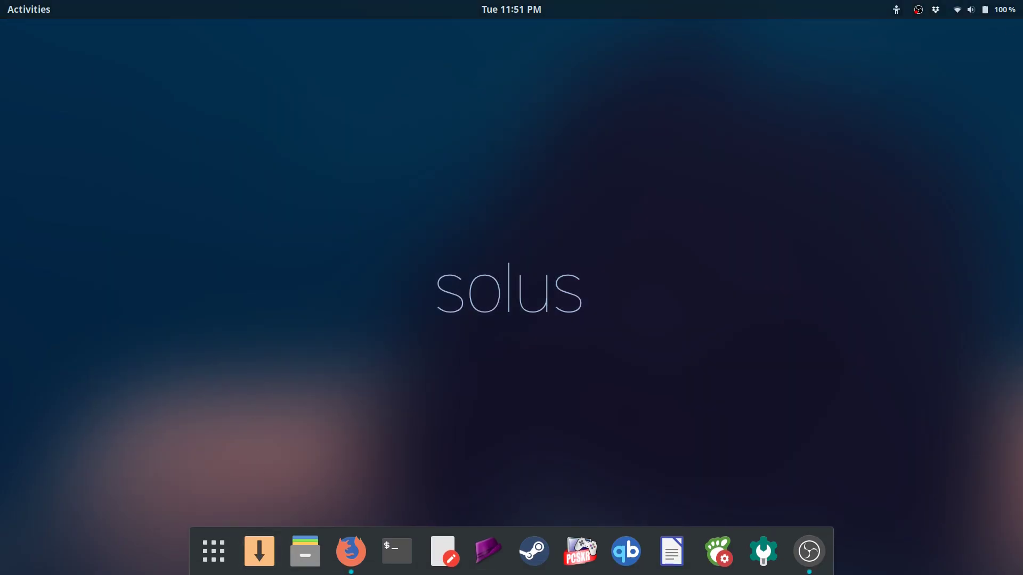
pyautogui.moveTo(436, 134); pyautogui.dragTo(397, 56)
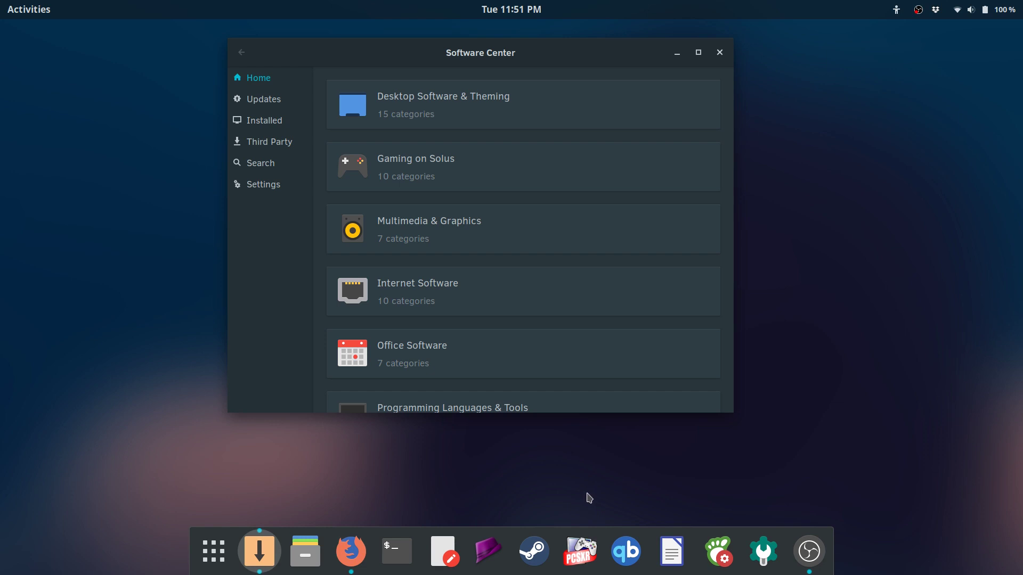
pyautogui.click(583, 556)
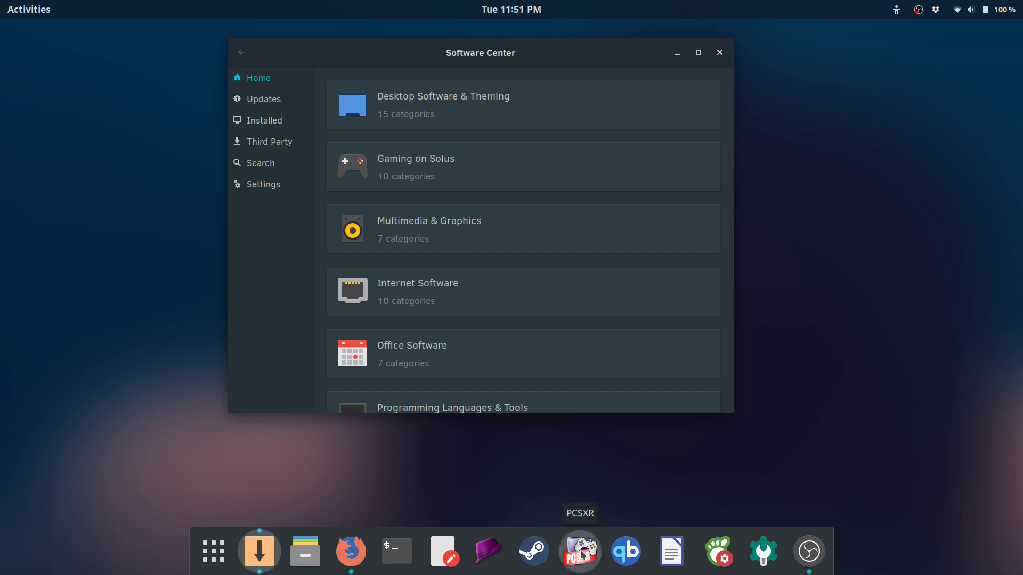
pyautogui.moveTo(463, 205); pyautogui.dragTo(209, 50)
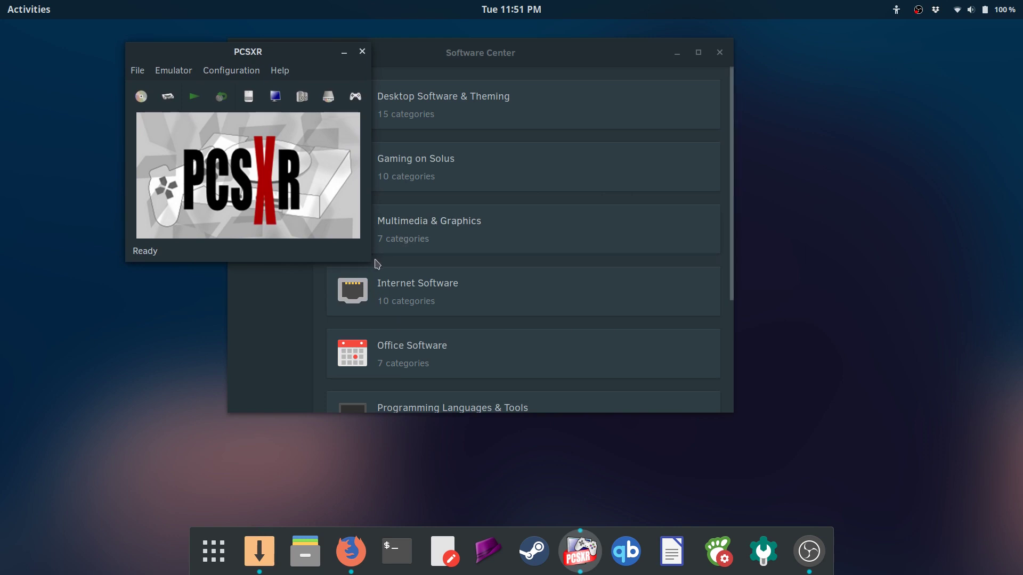
pyautogui.moveTo(303, 44); pyautogui.dragTo(227, 32)
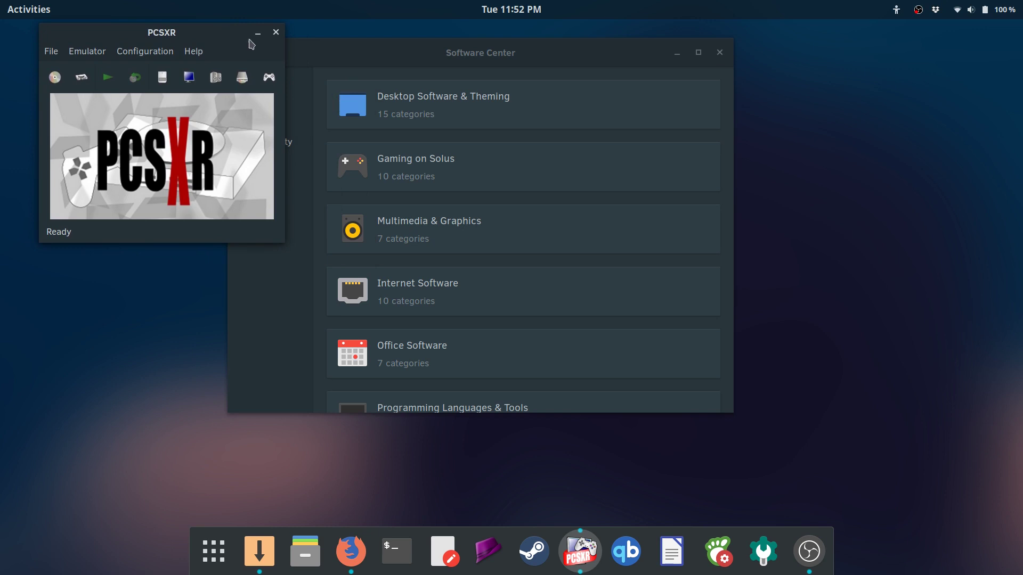
pyautogui.click(275, 32)
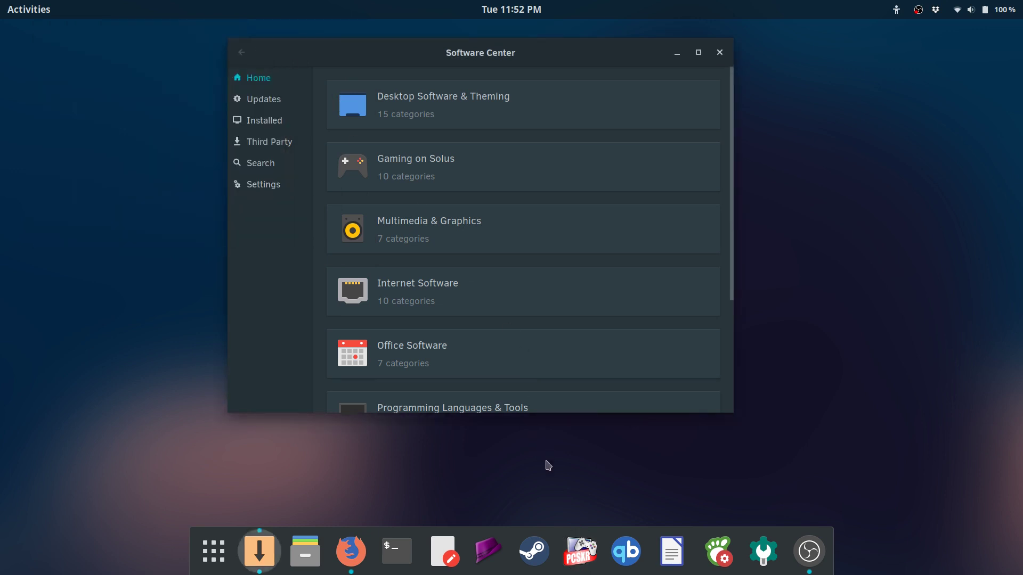
pyautogui.click(214, 552)
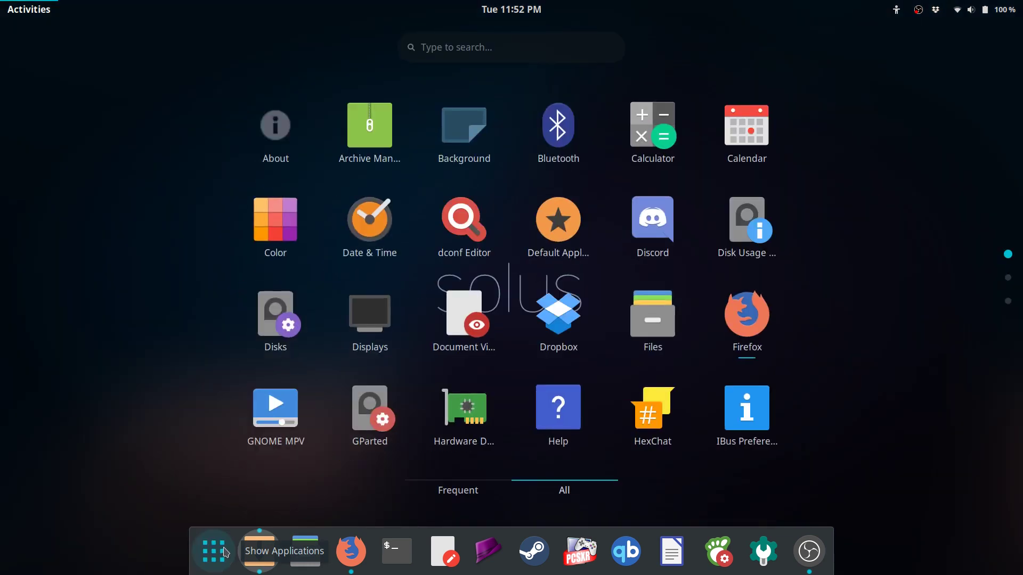
pyautogui.scroll(-2, 600, 144)
pyautogui.scroll(1, 598, 150)
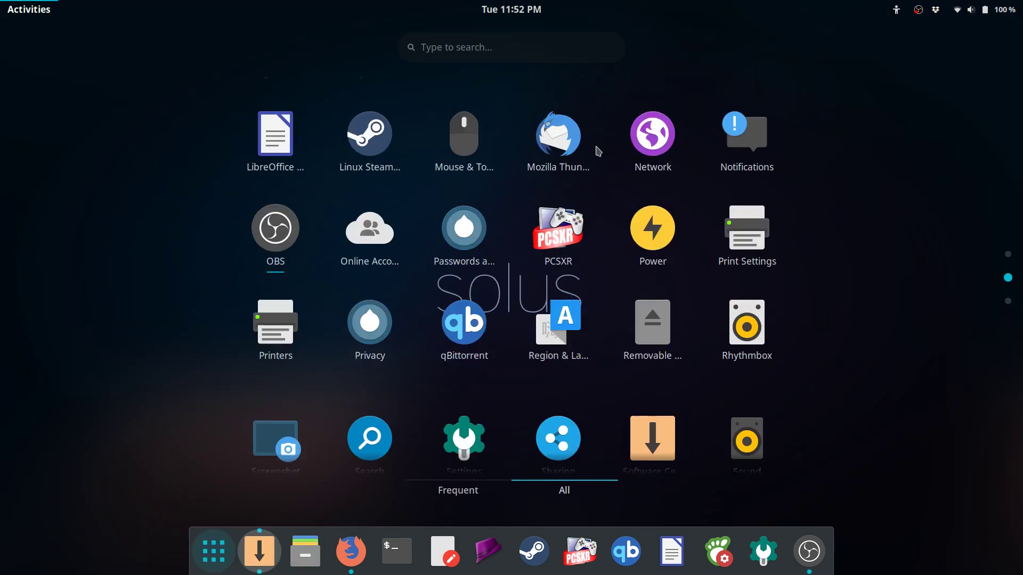
pyautogui.scroll(1, 597, 153)
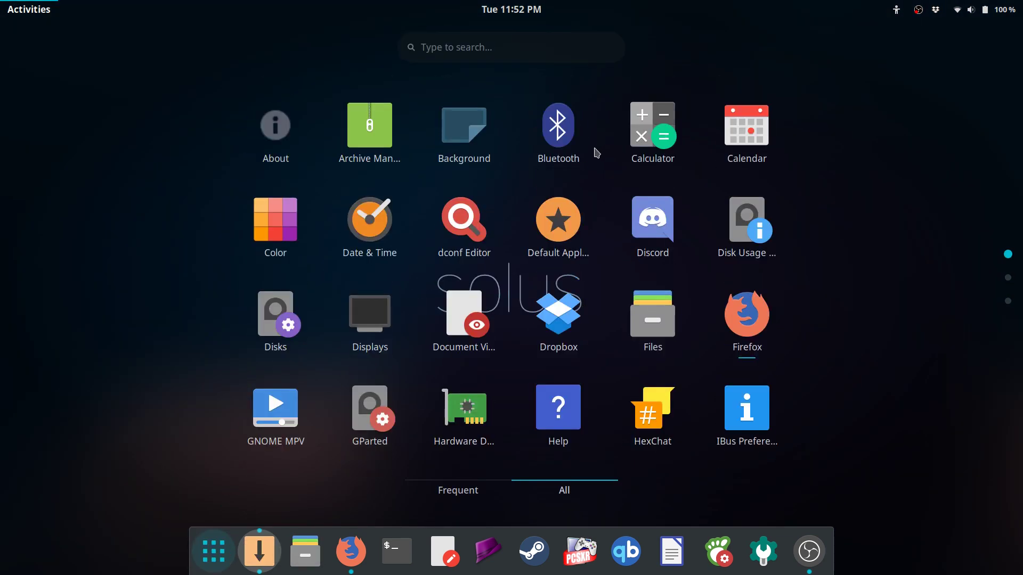
pyautogui.scroll(-1, 597, 153)
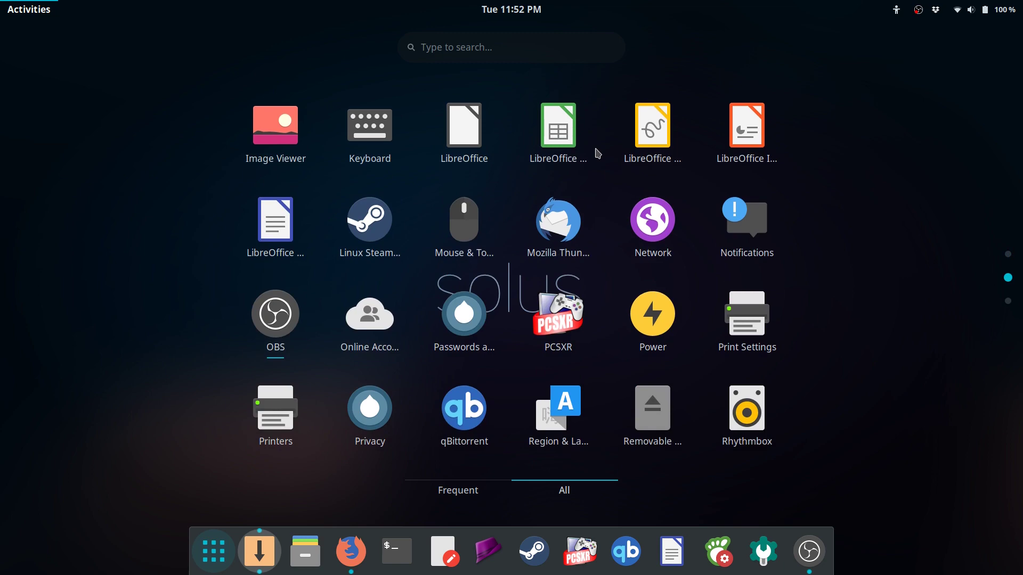
pyautogui.scroll(-1, 598, 153)
pyautogui.scroll(2, 597, 154)
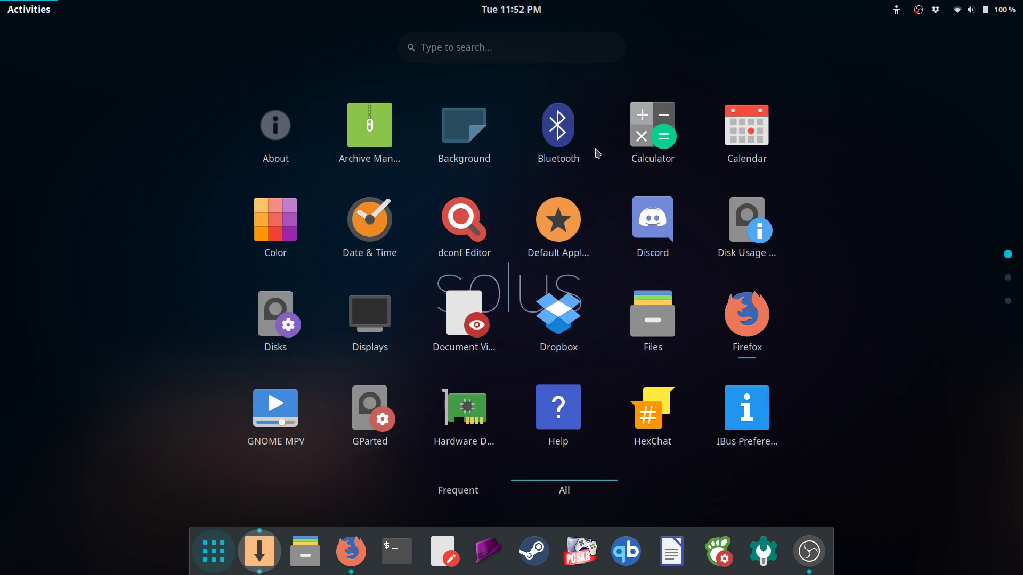
pyautogui.scroll(-1, 597, 154)
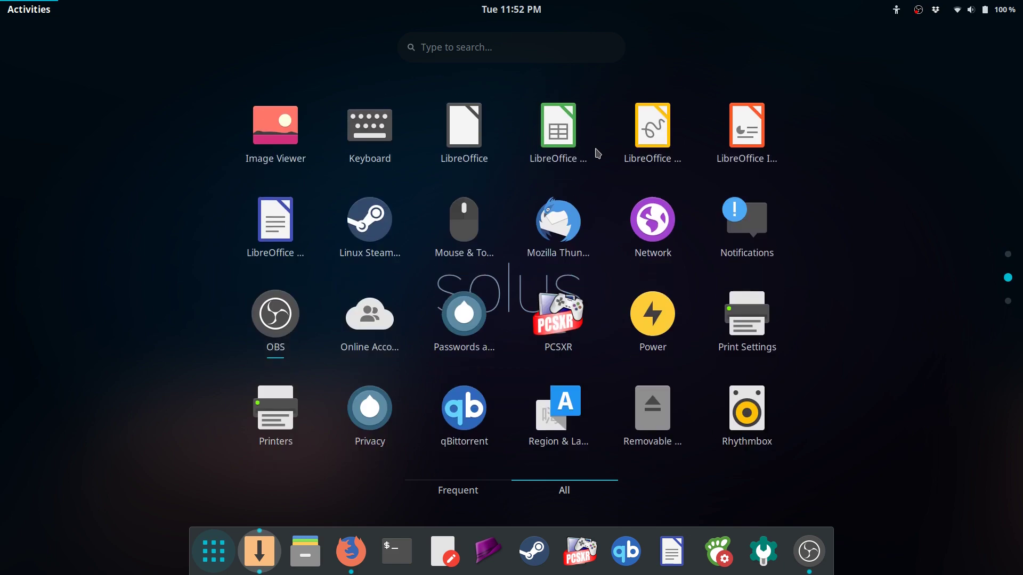
pyautogui.scroll(-1, 597, 153)
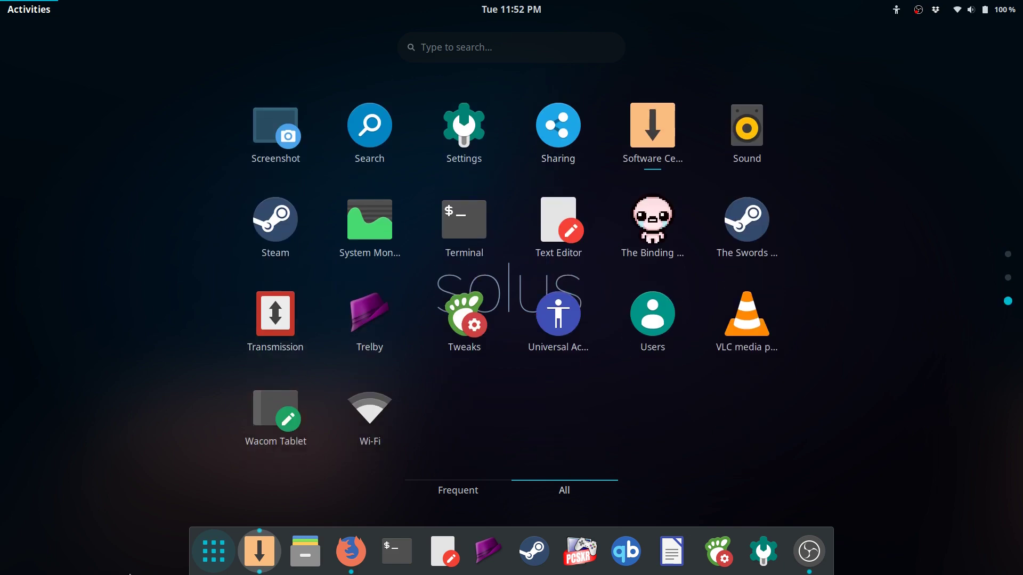
pyautogui.click(214, 559)
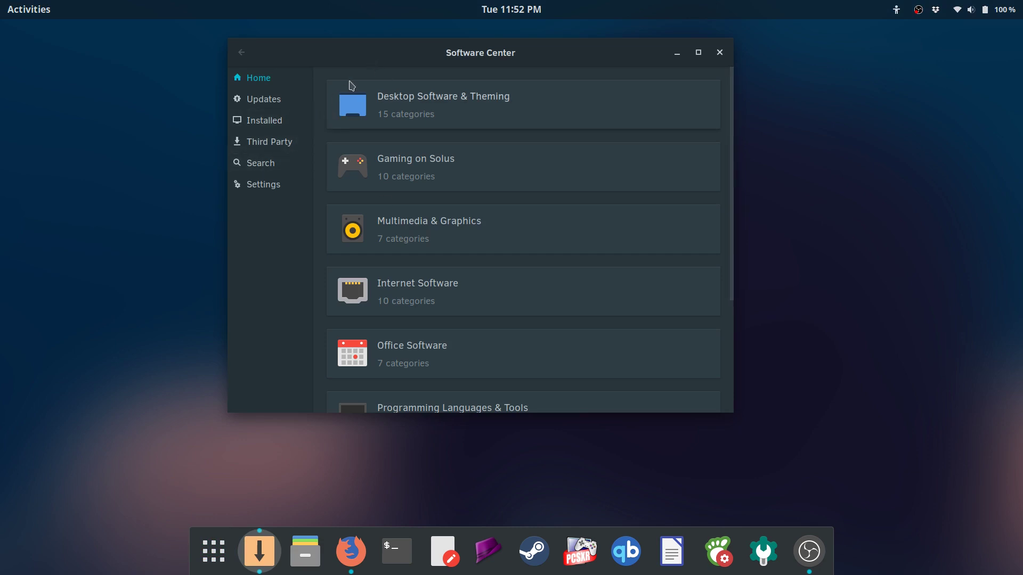
# Search Software Center for 'dolp' and open the dolphin-emu details page
pyautogui.click(266, 164)
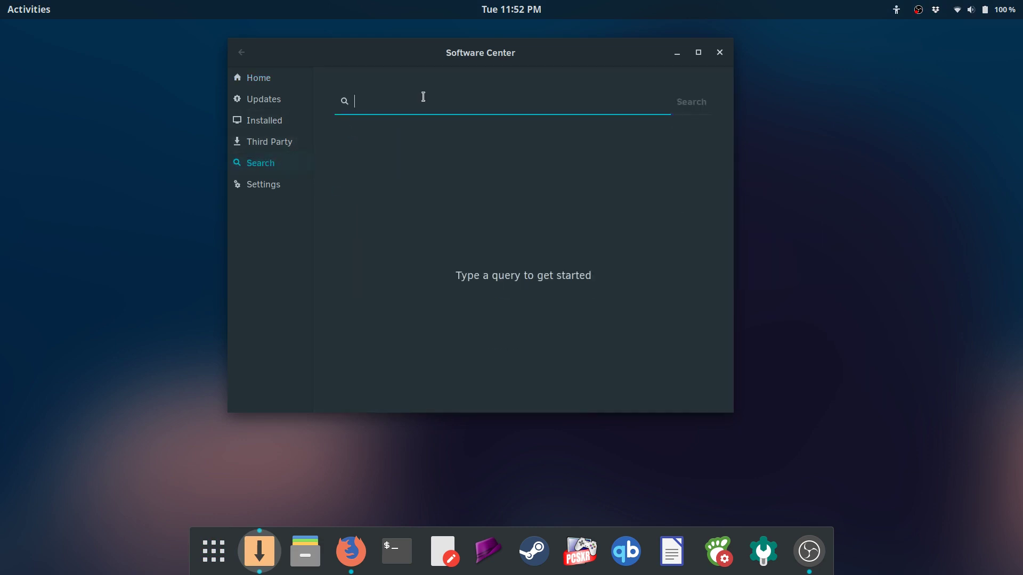
pyautogui.write('dolp')
pyautogui.press('Return')
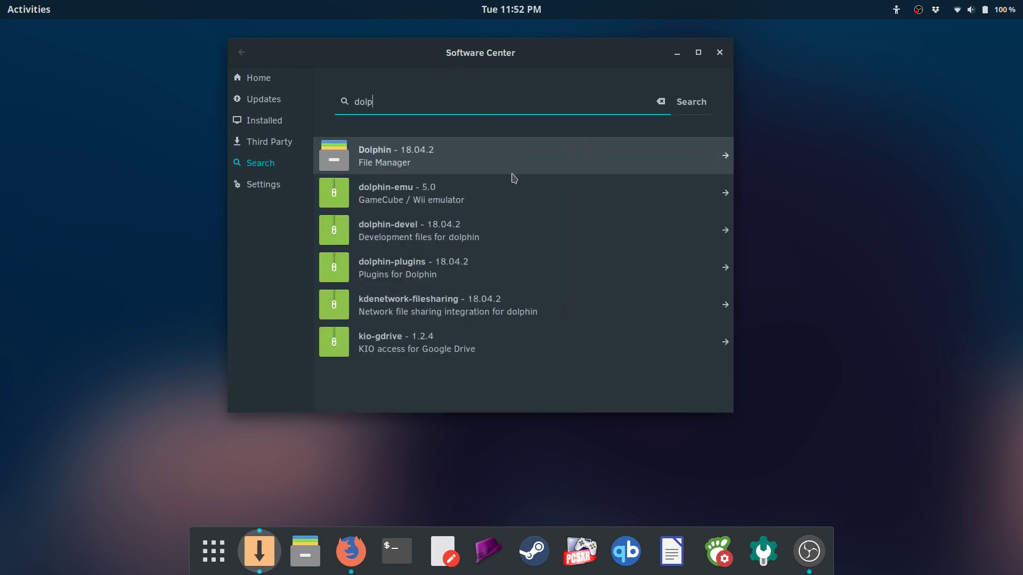
pyautogui.click(519, 189)
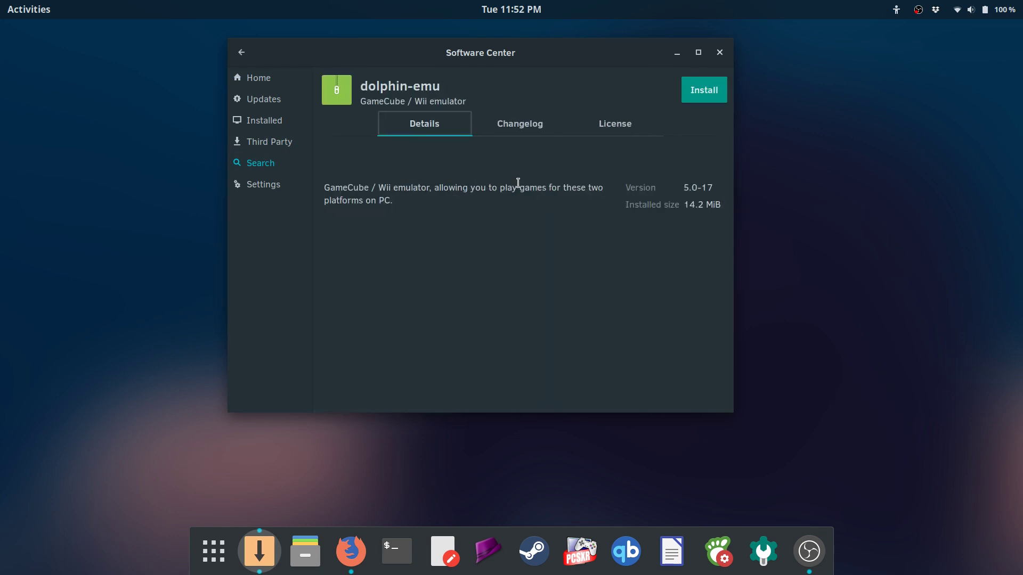
# Install dolphin-emu with its dependencies, authorizing with the account password
pyautogui.click(716, 91)
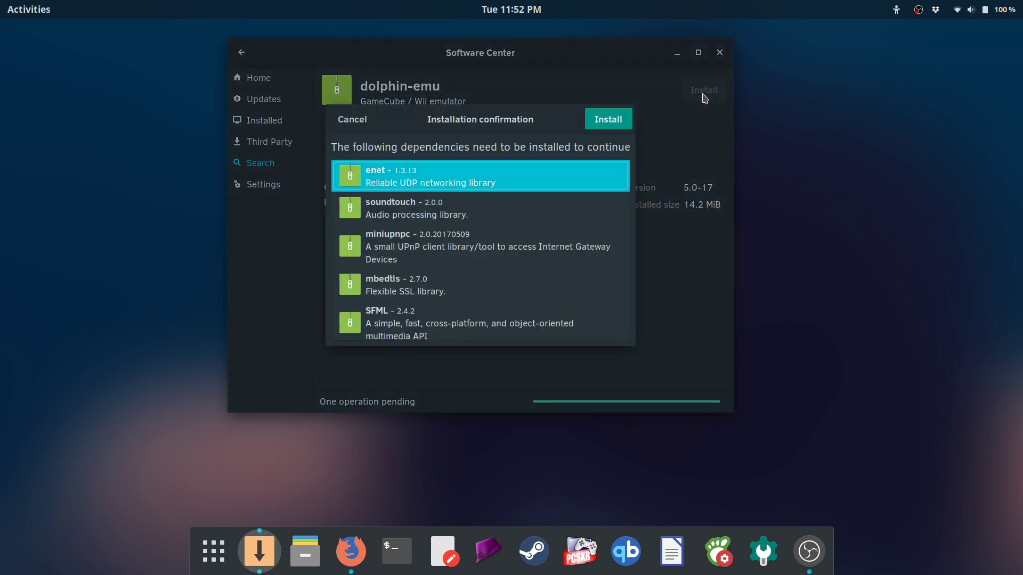
pyautogui.click(616, 121)
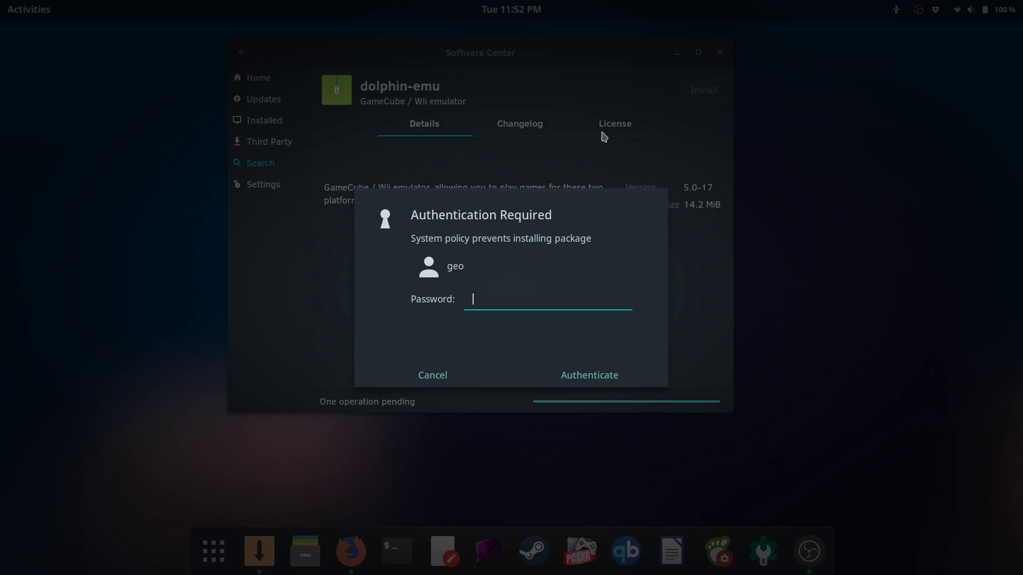
pyautogui.write('••••••••')
pyautogui.press('Return')
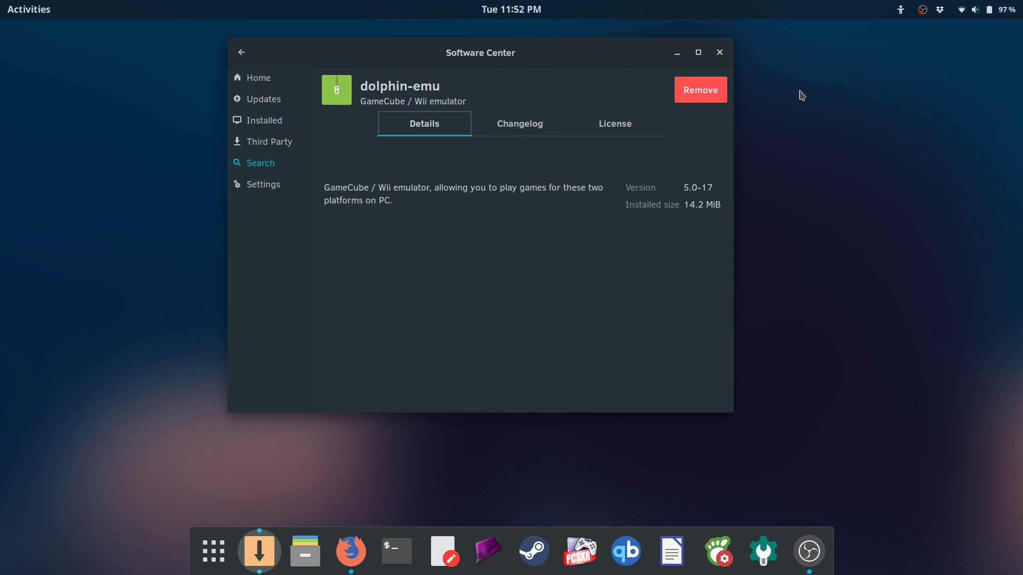
# Nudge the Software Center window slightly lower and close Software Center
pyautogui.click(283, 164)
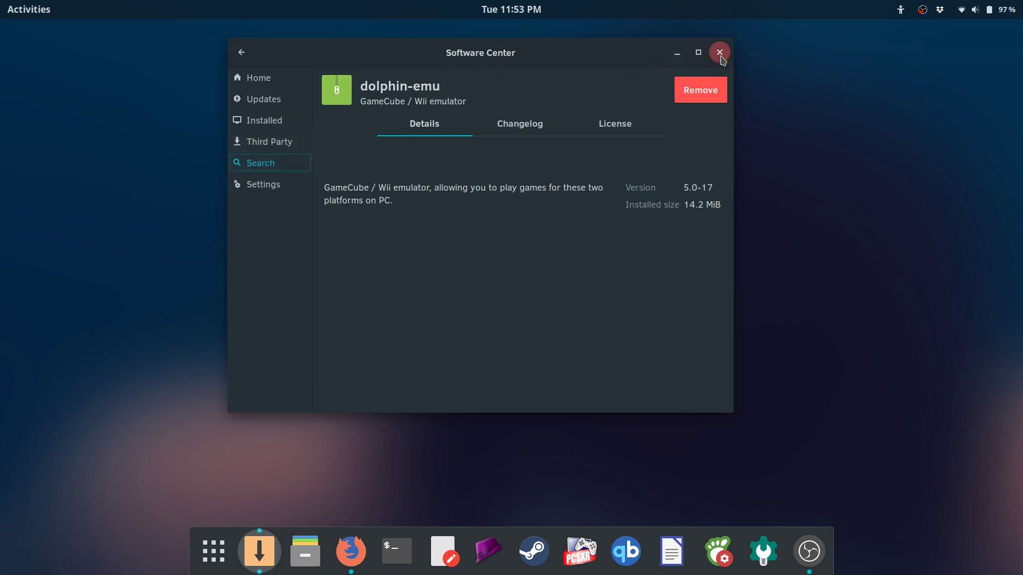
pyautogui.moveTo(607, 61); pyautogui.dragTo(608, 71)
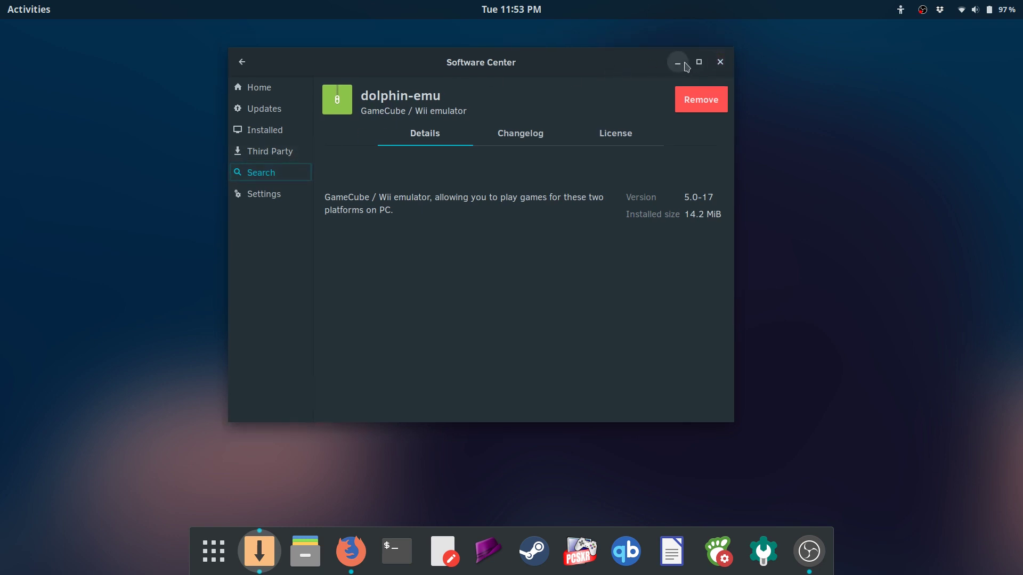
pyautogui.click(716, 65)
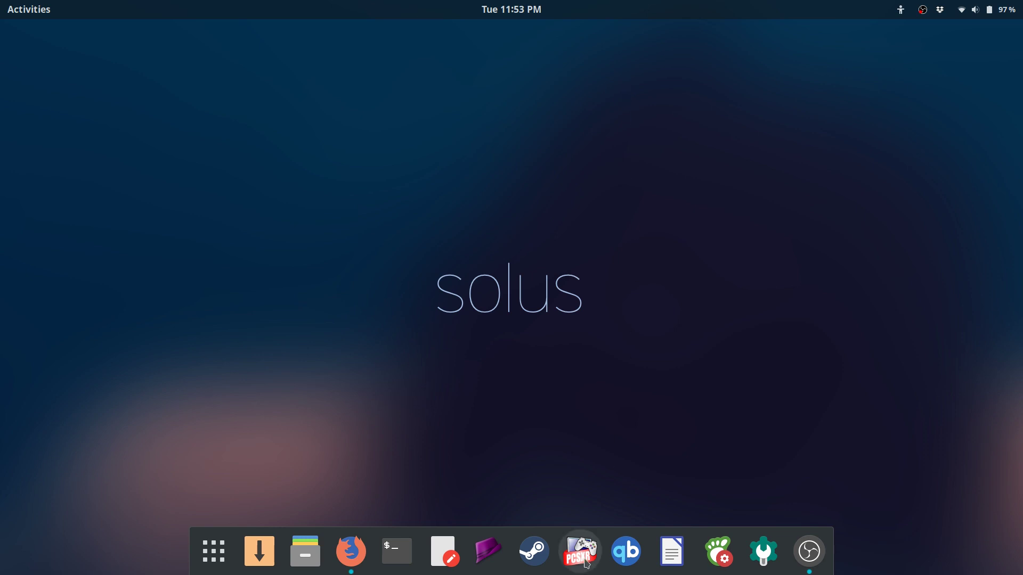
# Reopen Software Center from the dock, shift its window up and left, then close it
pyautogui.click(271, 553)
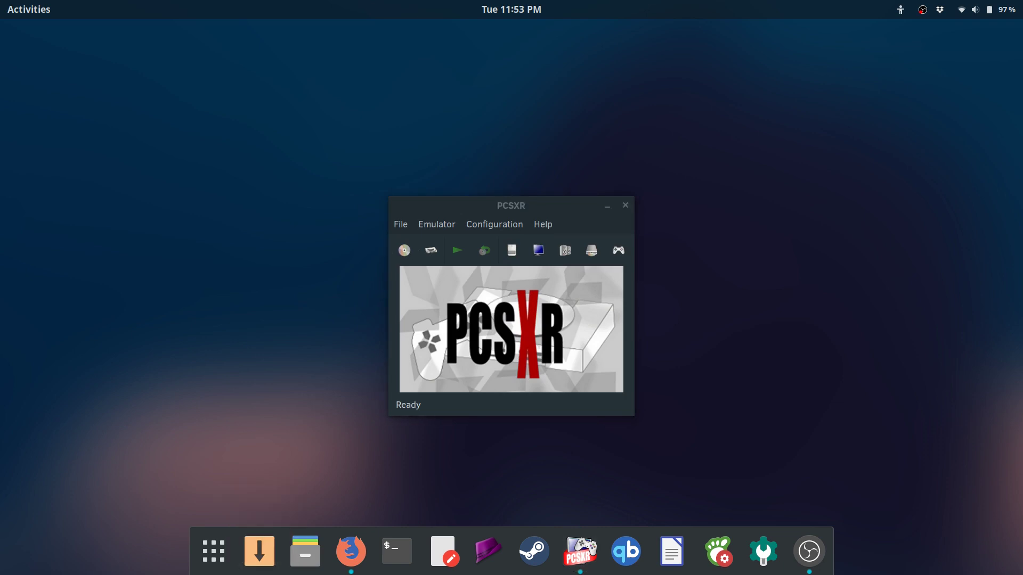
pyautogui.moveTo(434, 118); pyautogui.dragTo(401, 81)
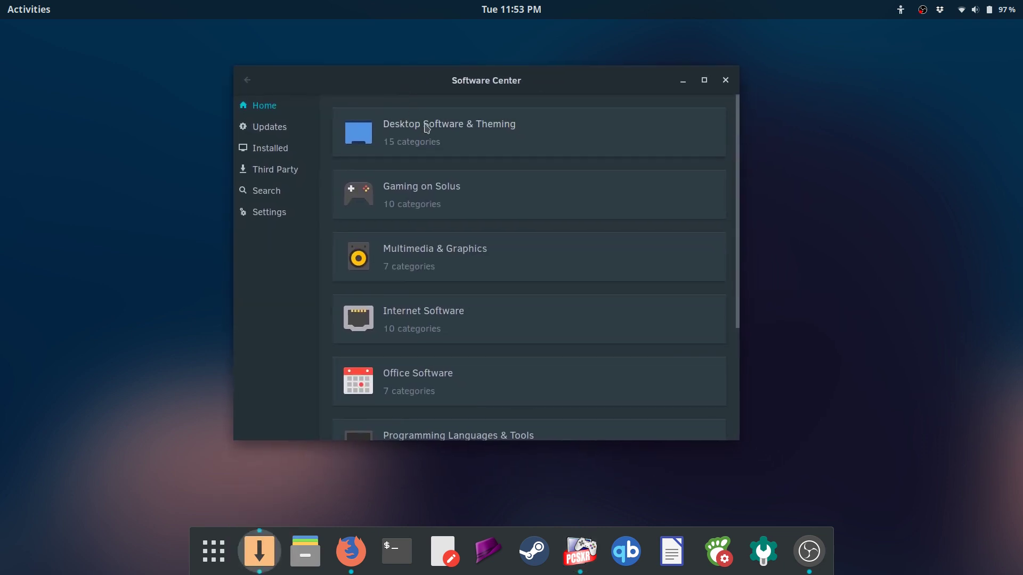
pyautogui.click(725, 81)
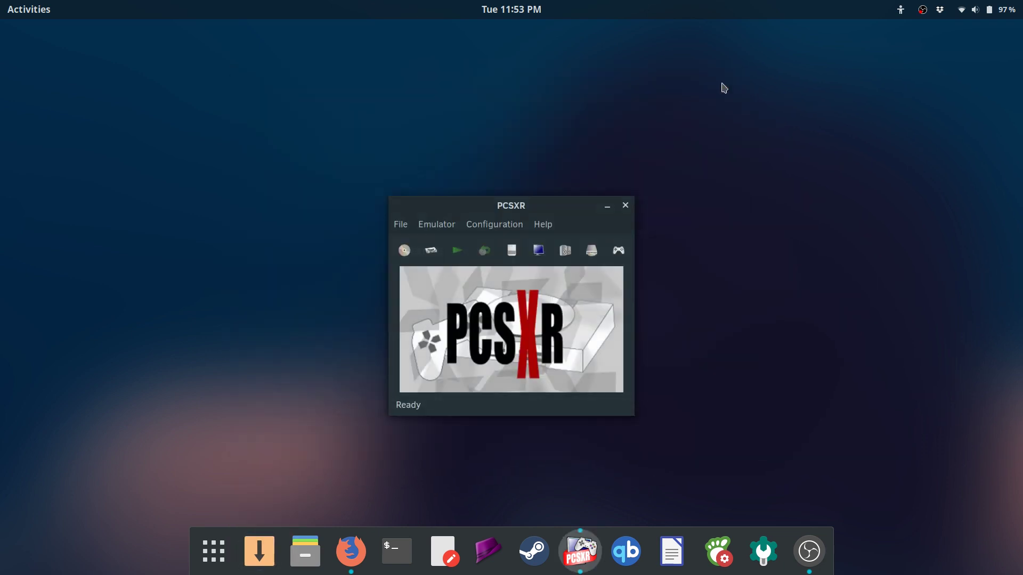
# Launch Steam and browse its Friends menu options
pyautogui.click(533, 555)
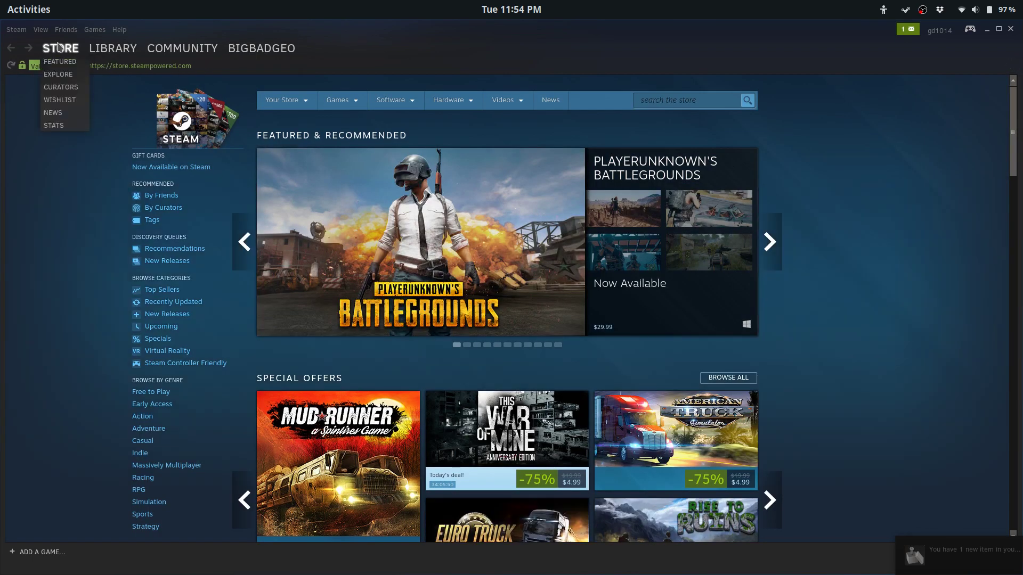
pyautogui.click(74, 31)
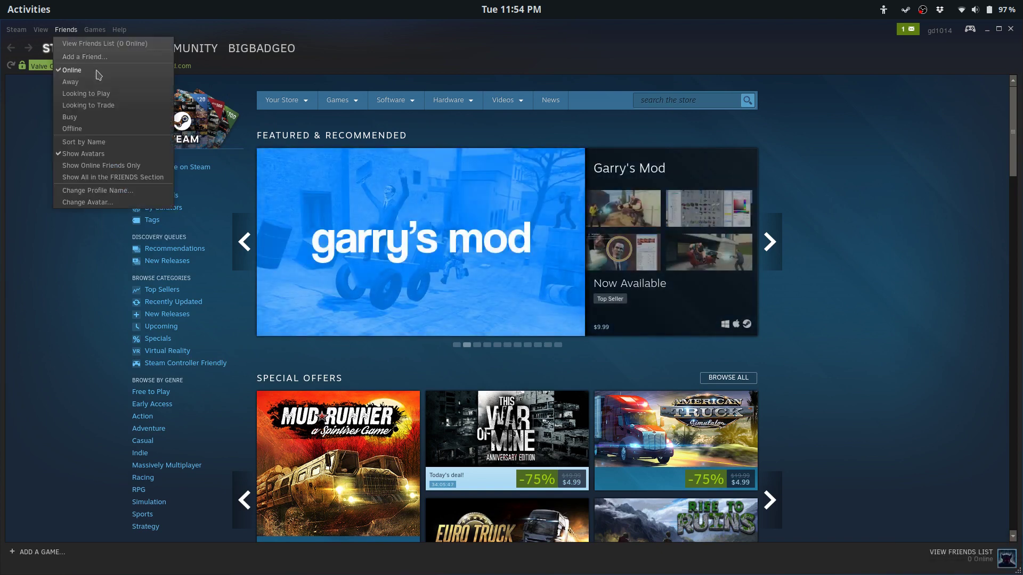
pyautogui.moveTo(100, 33)
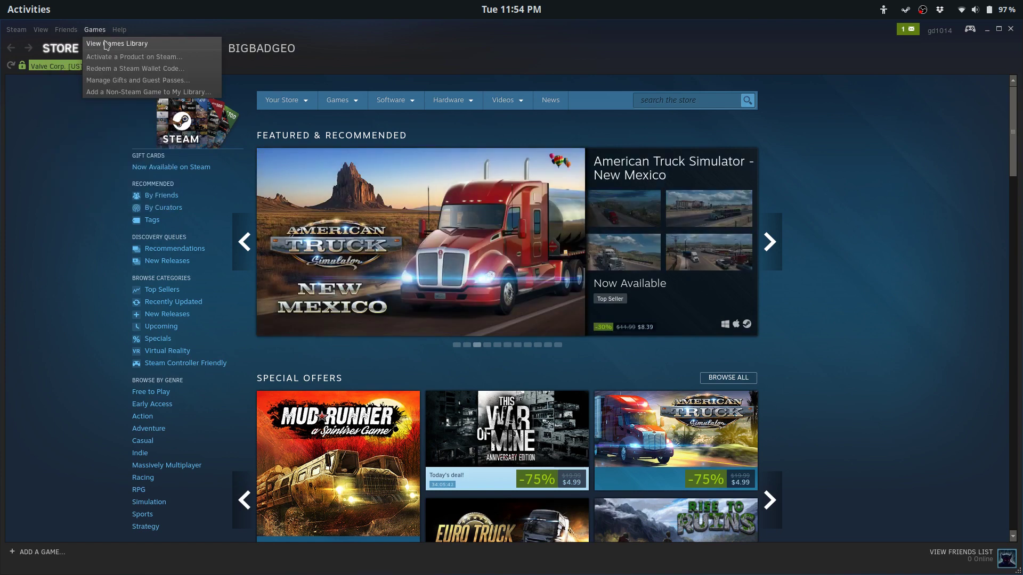
pyautogui.moveTo(68, 36)
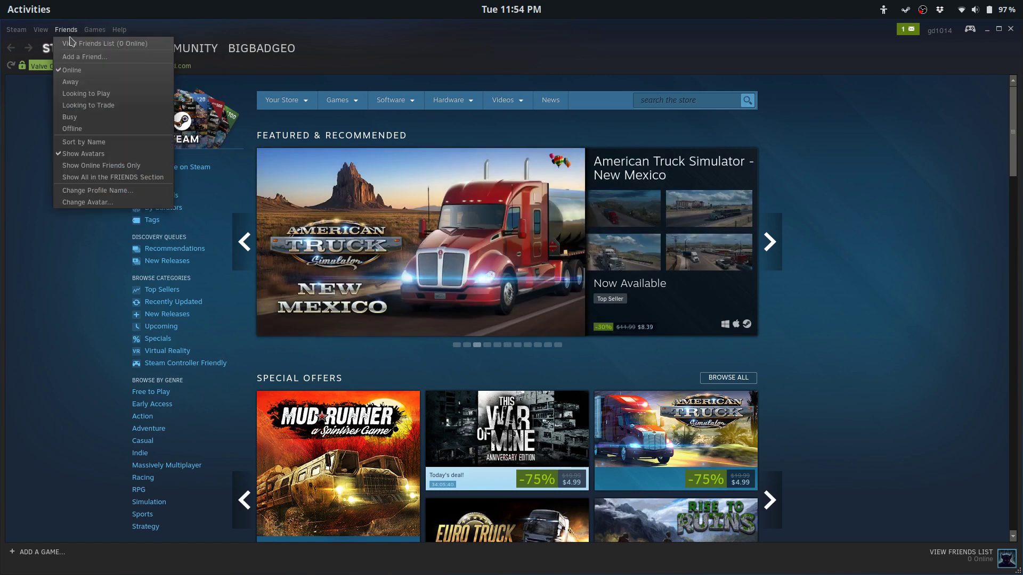
# Filter the Steam library to Installed games, then minimize Steam
pyautogui.click(222, 27)
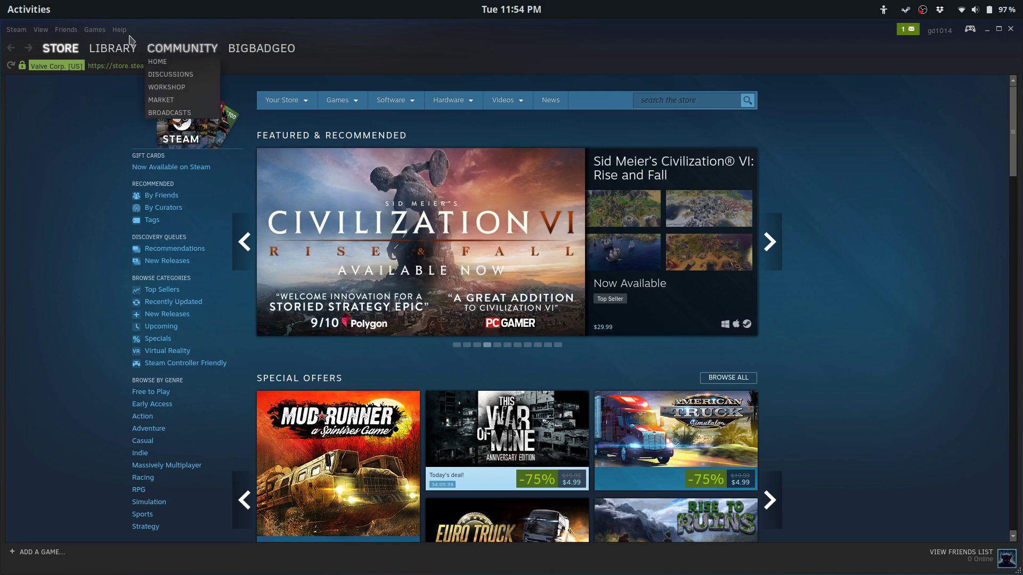
pyautogui.moveTo(115, 53)
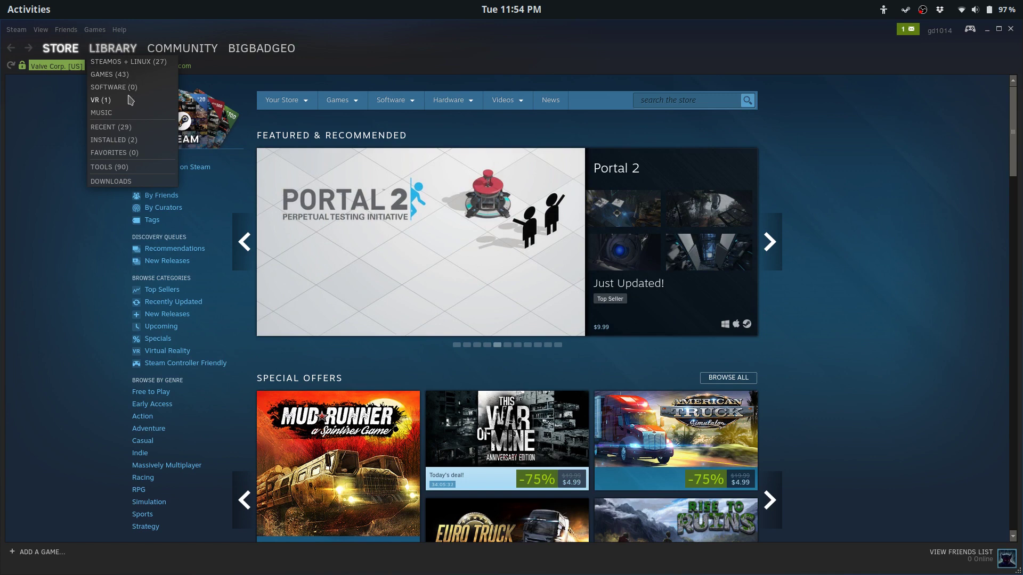
pyautogui.click(133, 141)
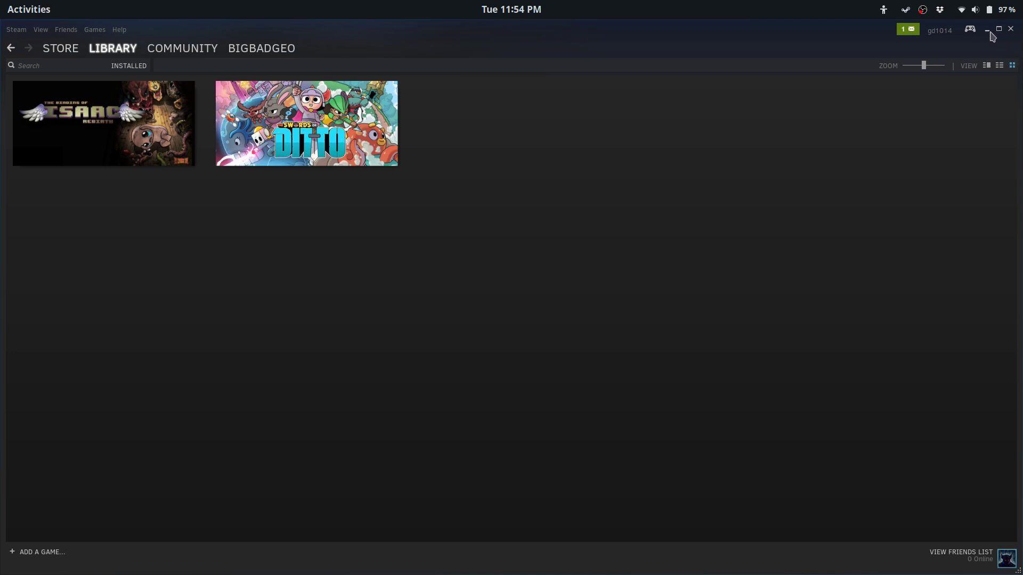
pyautogui.click(989, 30)
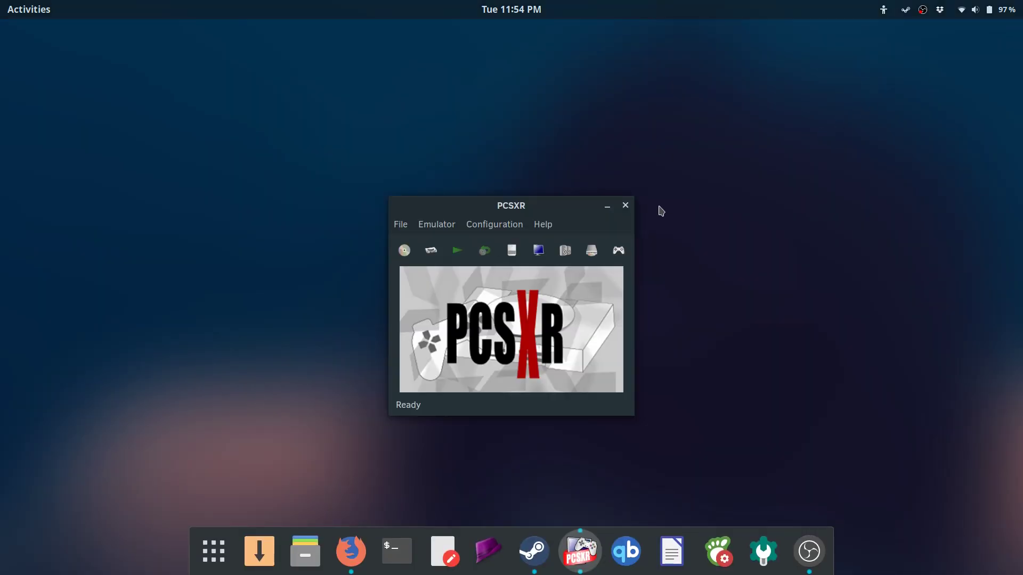
# Close PCSXR, then briefly reopen Software Center from the dock and close it
pyautogui.click(626, 205)
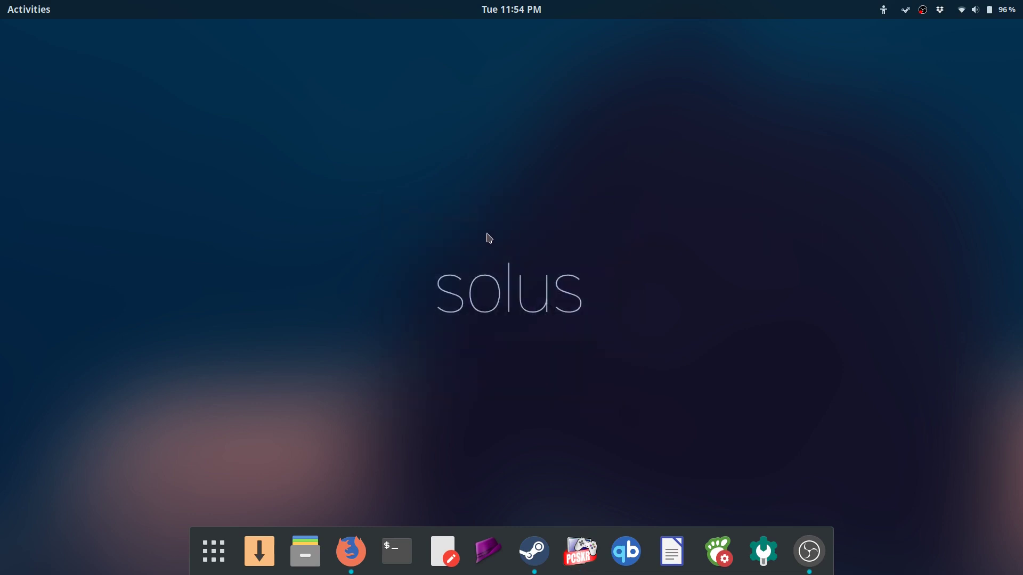
pyautogui.click(272, 567)
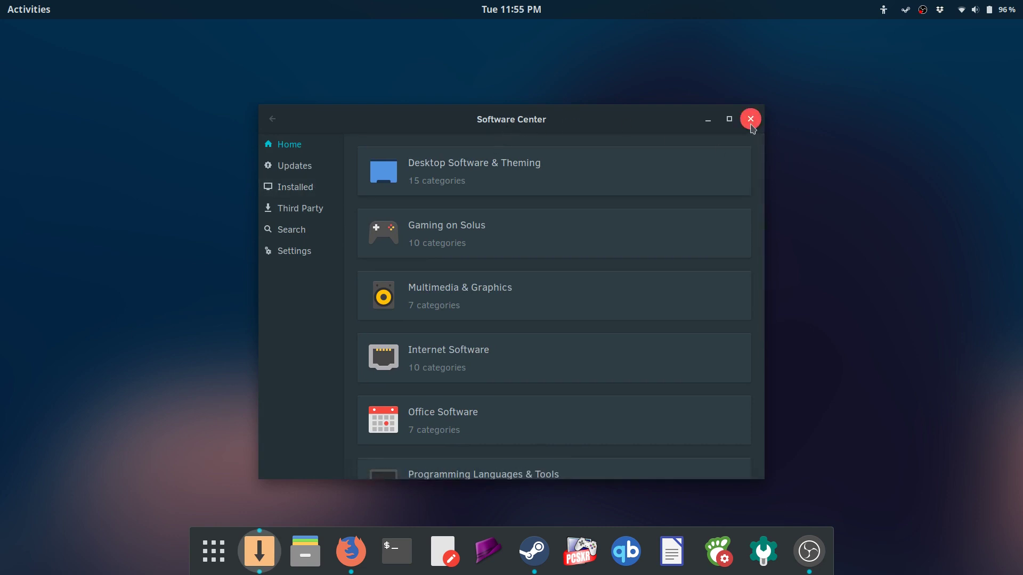
pyautogui.click(751, 125)
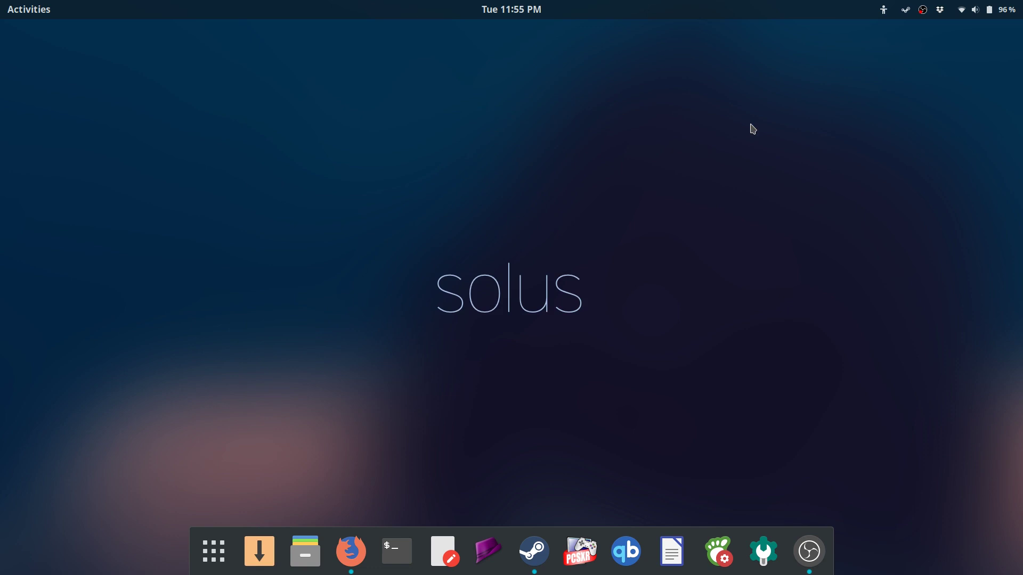